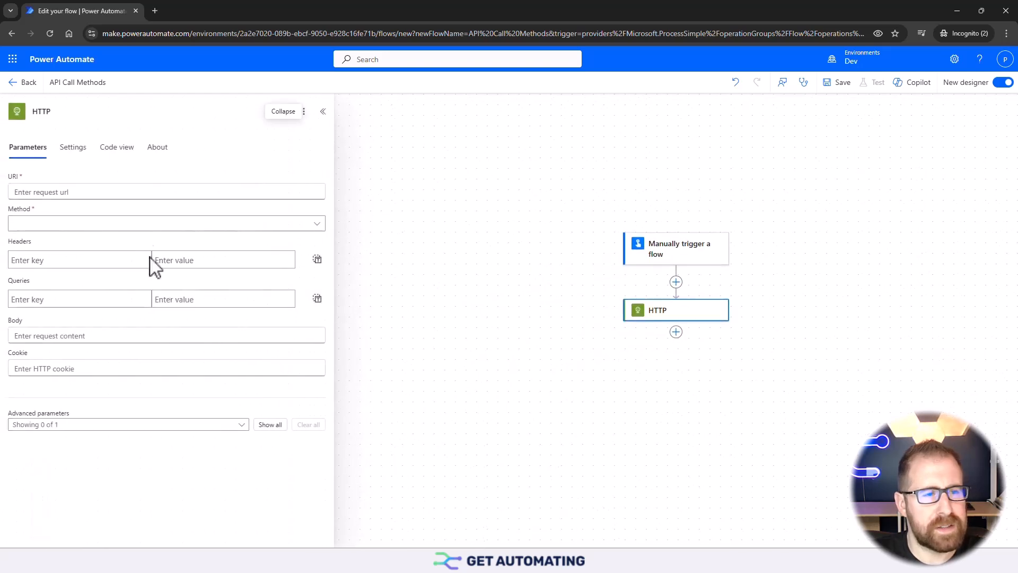
drag(1017, 312, 311, 3)
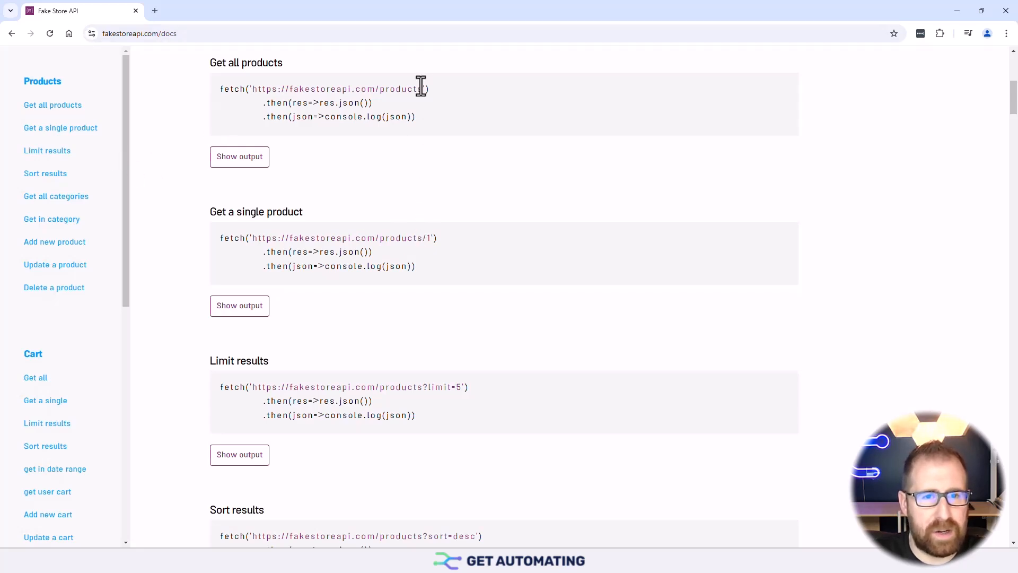
drag(423, 89, 252, 91)
key(ctrl+c)
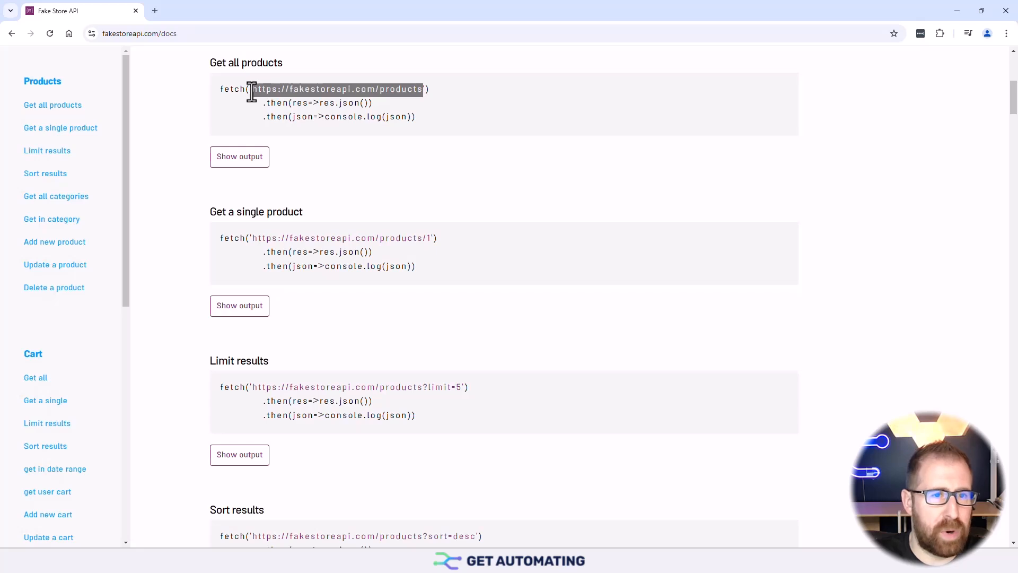
drag(321, 16, 1017, 202)
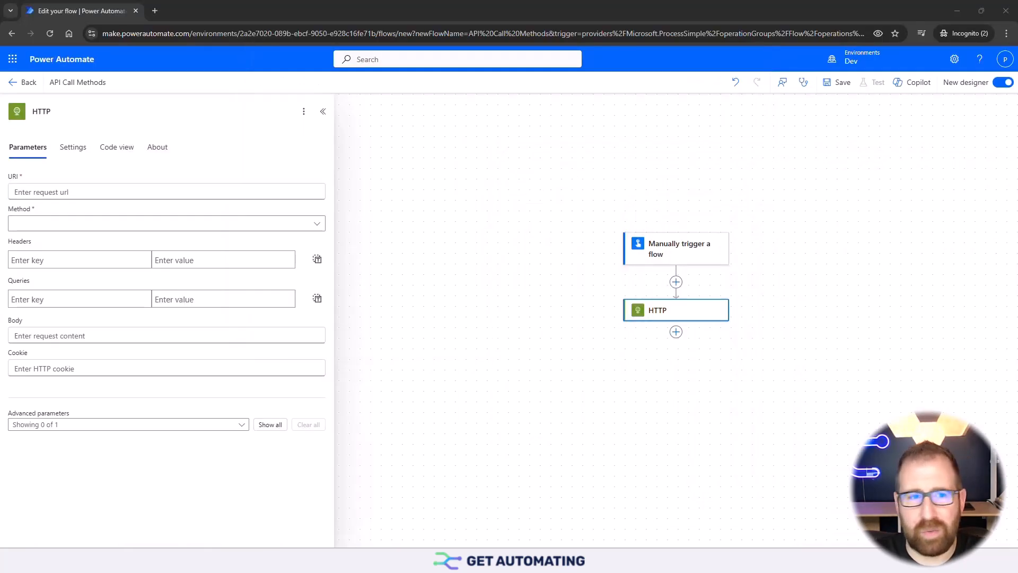
click(71, 188)
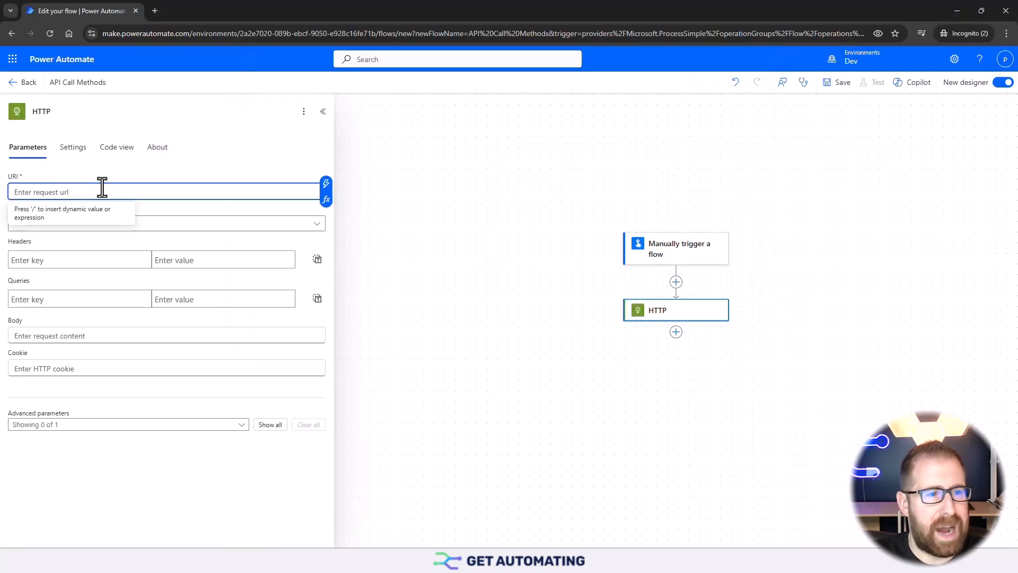
key(ctrl+v)
click(304, 112)
click(326, 133)
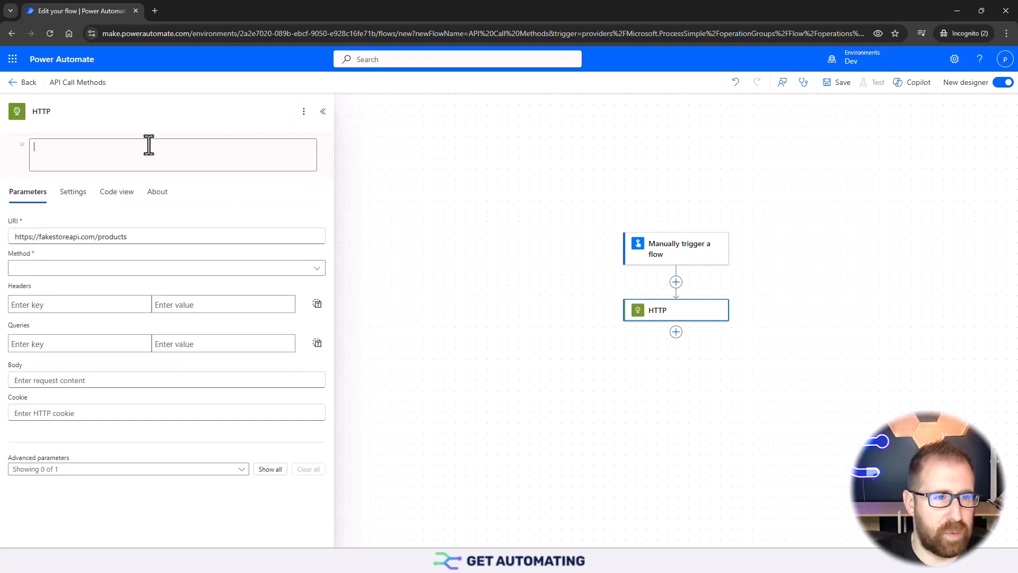
text(https://fakestoreapi.com/docs)
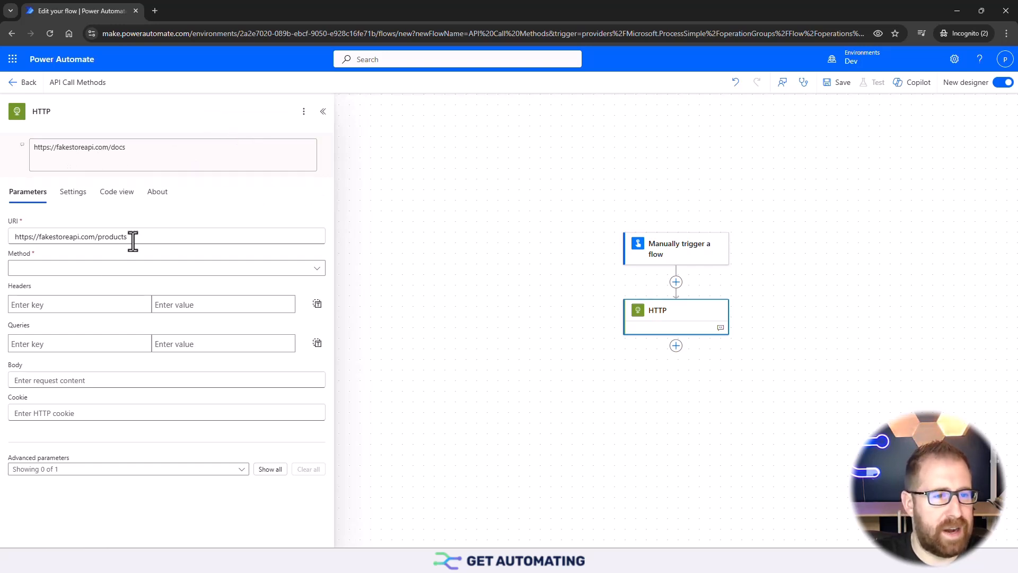
Set the HTTP action's method to GET, rename it "HTTP - GET" and save the flow
click(158, 235)
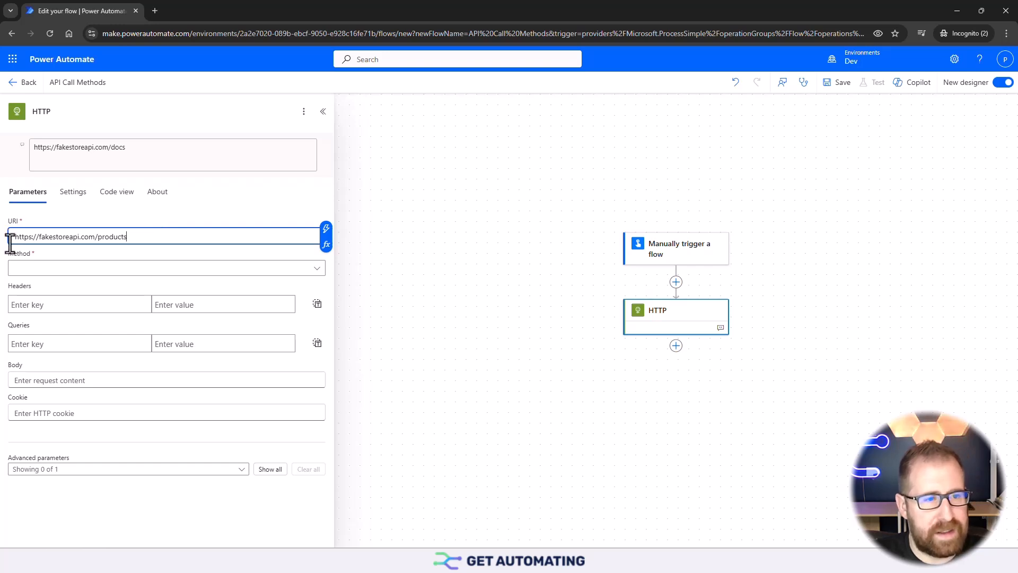
click(140, 270)
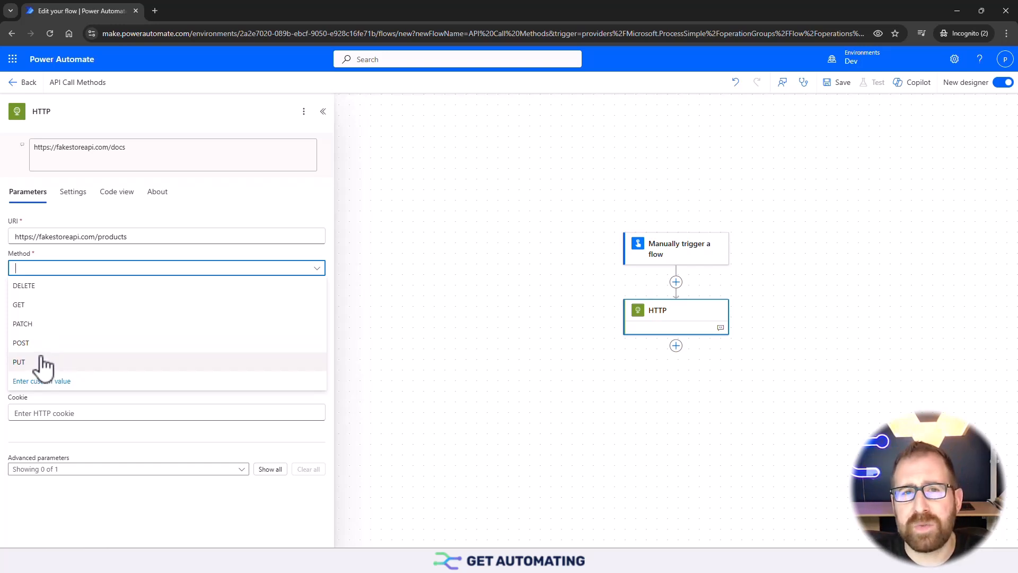
click(63, 306)
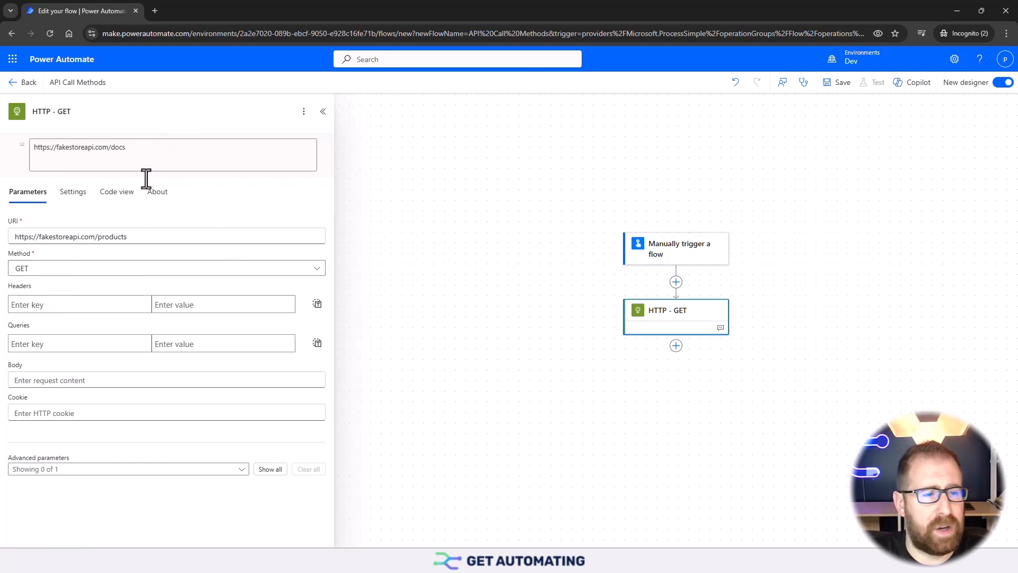
click(842, 84)
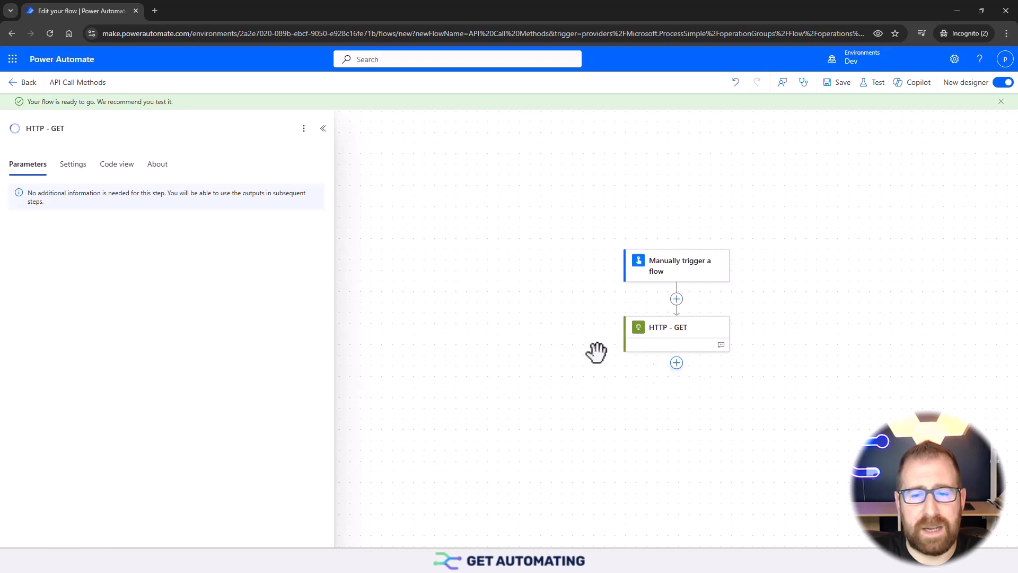
Add a second HTTP action after HTTP - GET and name it "HTTP - POST"
click(677, 363)
text(http)
scroll(130, 425, down, 5)
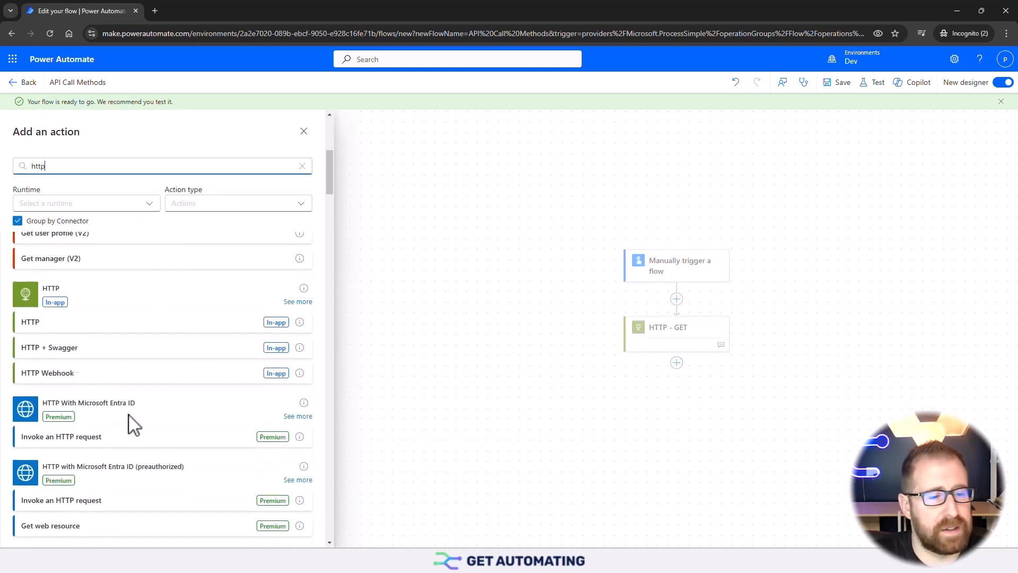
click(118, 318)
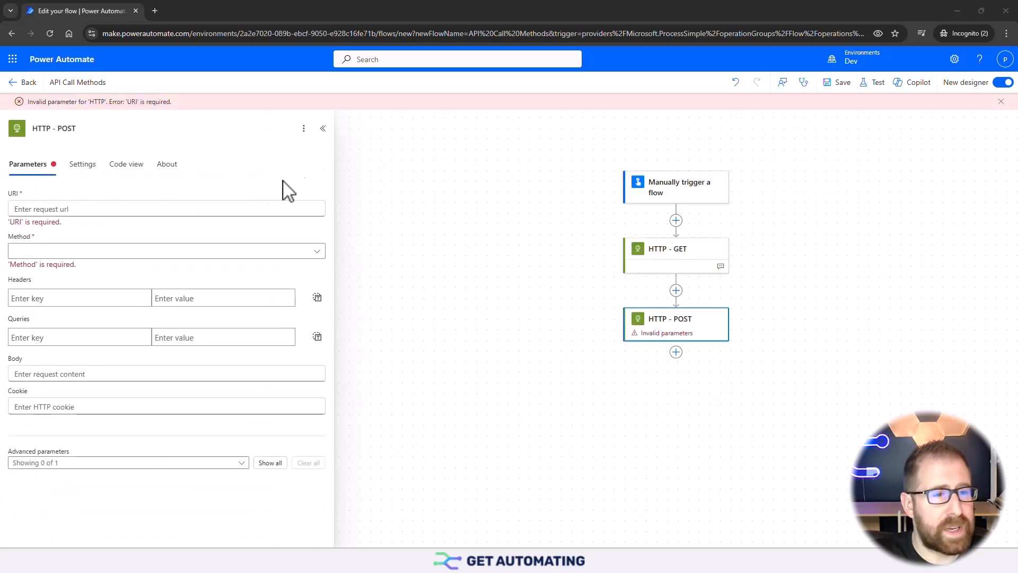
click(59, 208)
key(ctrl+v)
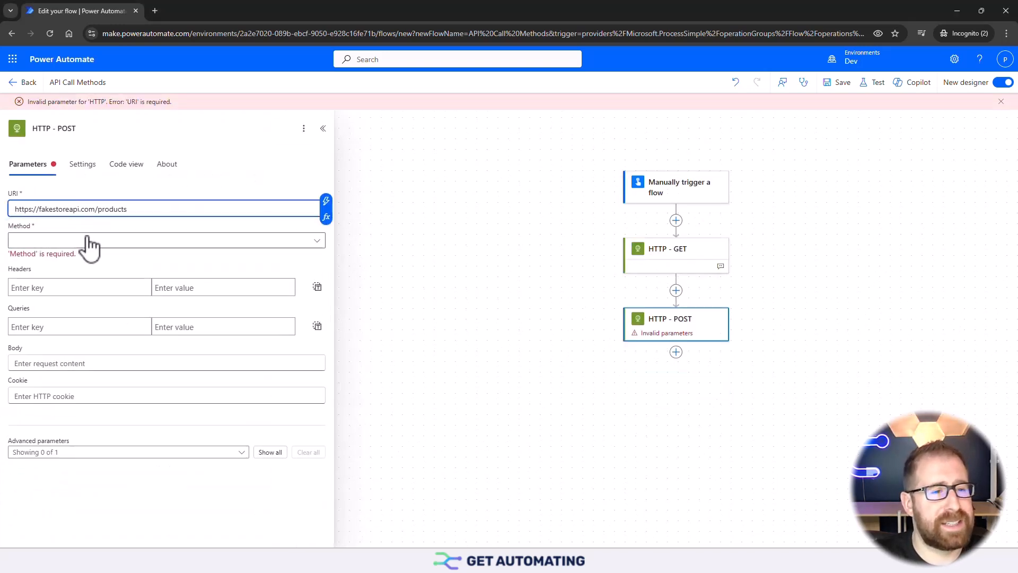
click(111, 240)
text(POST)
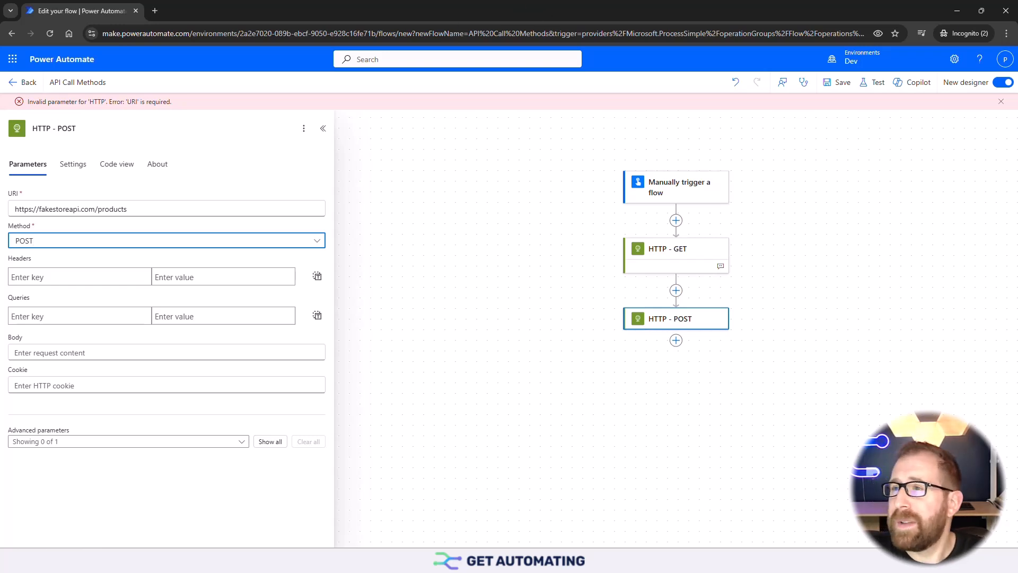
Examine the request body fields of the Add new product example in the Fake Store API docs
drag(1017, 239, 249, 1)
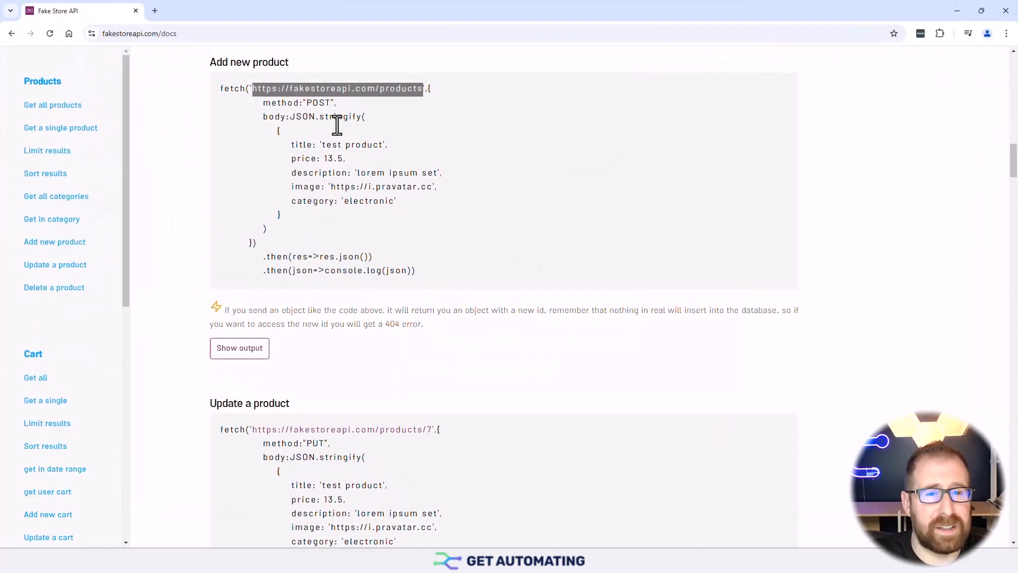
drag(291, 145, 368, 145)
drag(418, 168, 450, 211)
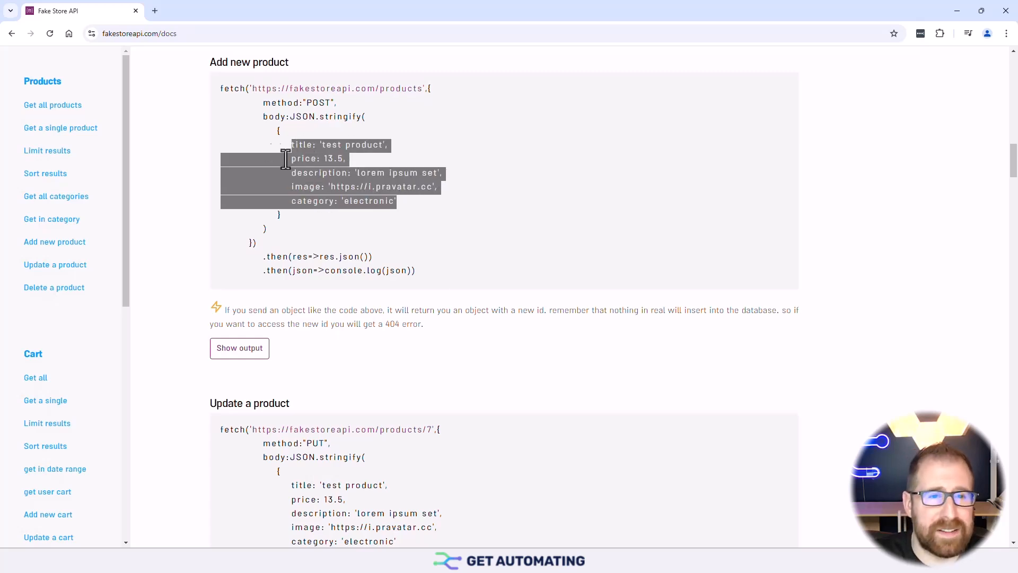
click(310, 154)
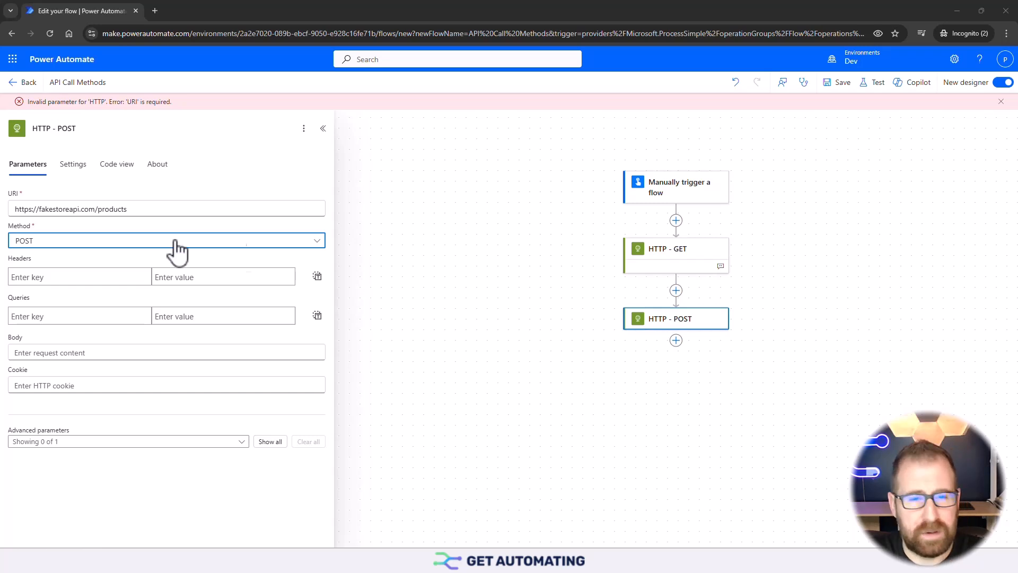
click(89, 353)
text({   "title": "test product",   "price": 13.5,   "description": "lorem ipsum set",   "image": "https://i.pravatar.cc",   "category": "electronic" })
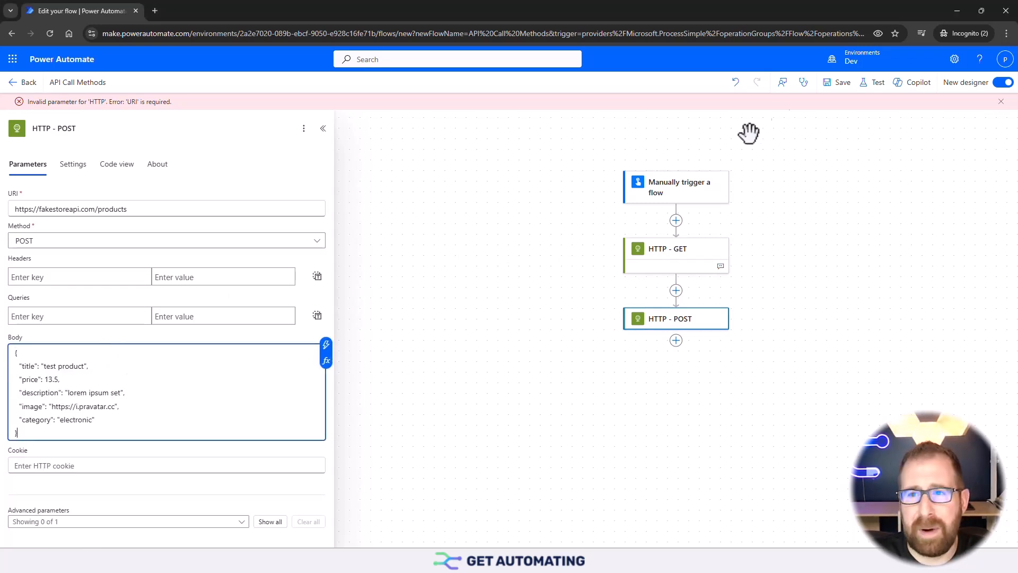
click(843, 82)
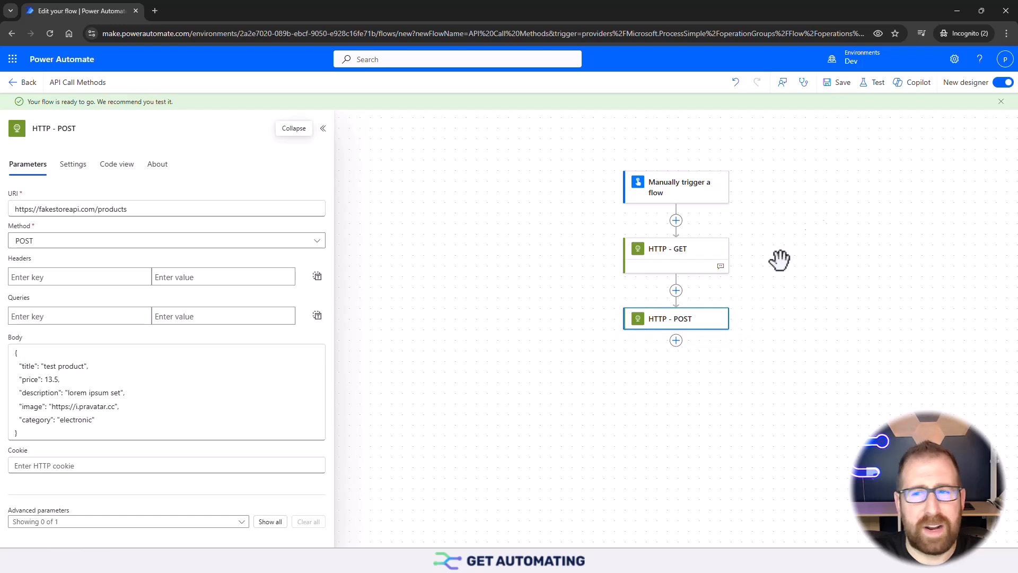
Test the flow with its GET and POST actions, dismiss the run message and return to editing
click(875, 82)
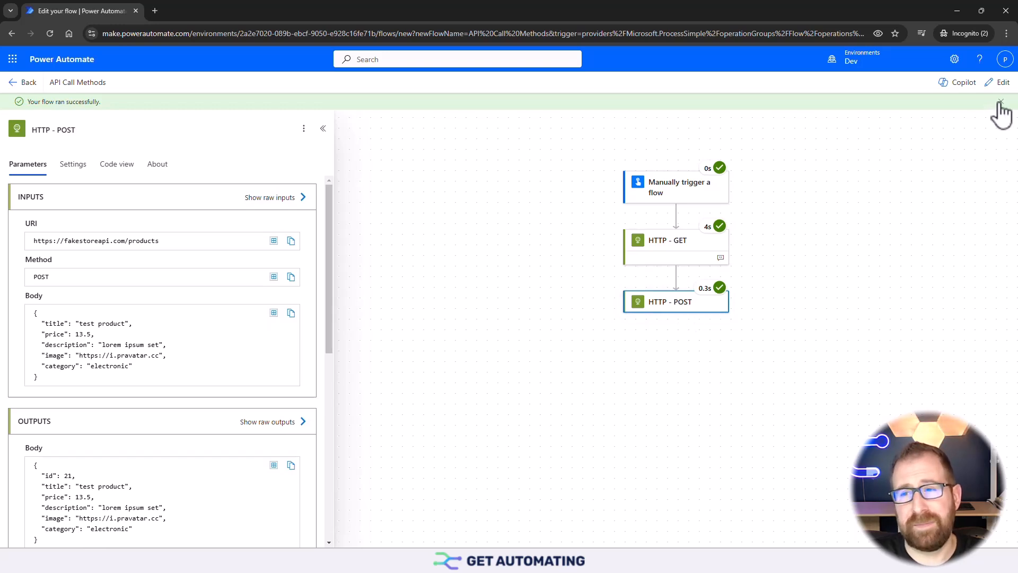
click(1001, 101)
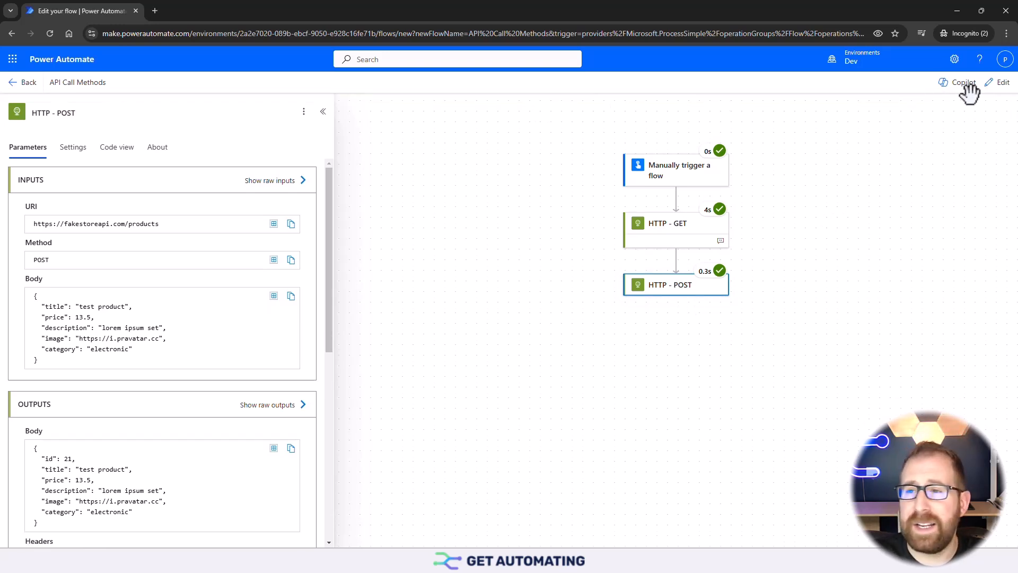
click(1002, 86)
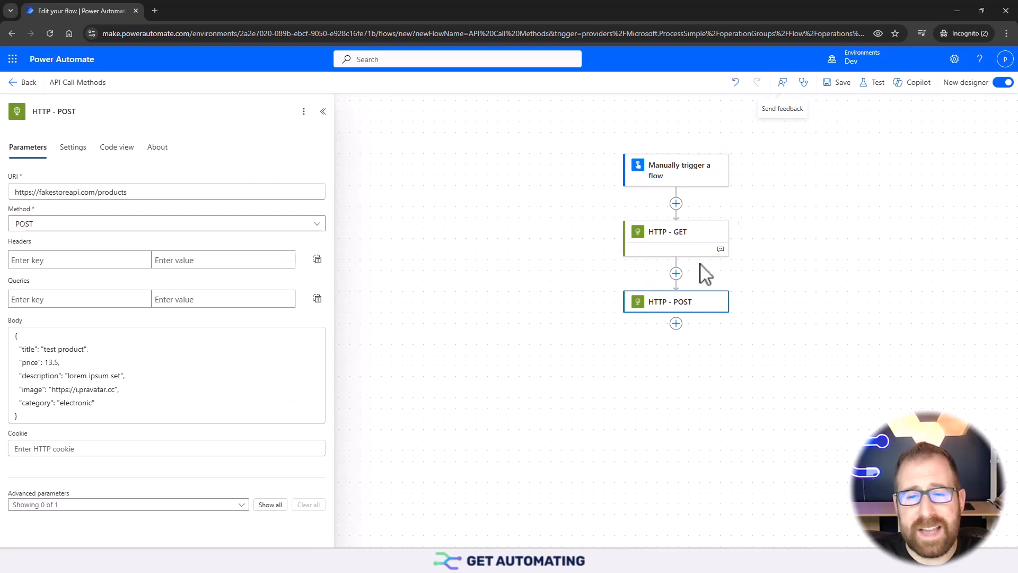
click(675, 324)
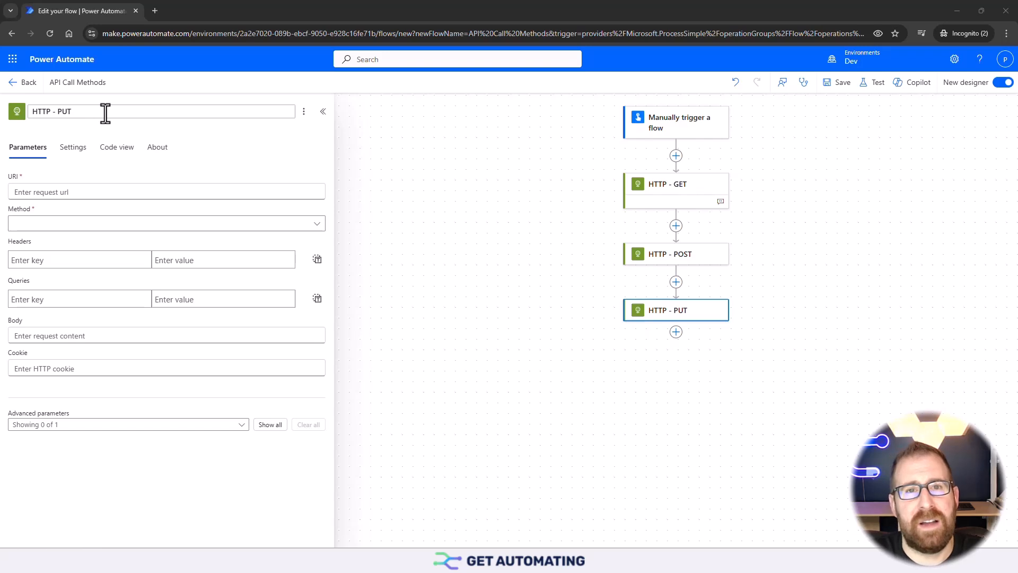
click(78, 192)
text(https://fakestoreapi.com/products/7)
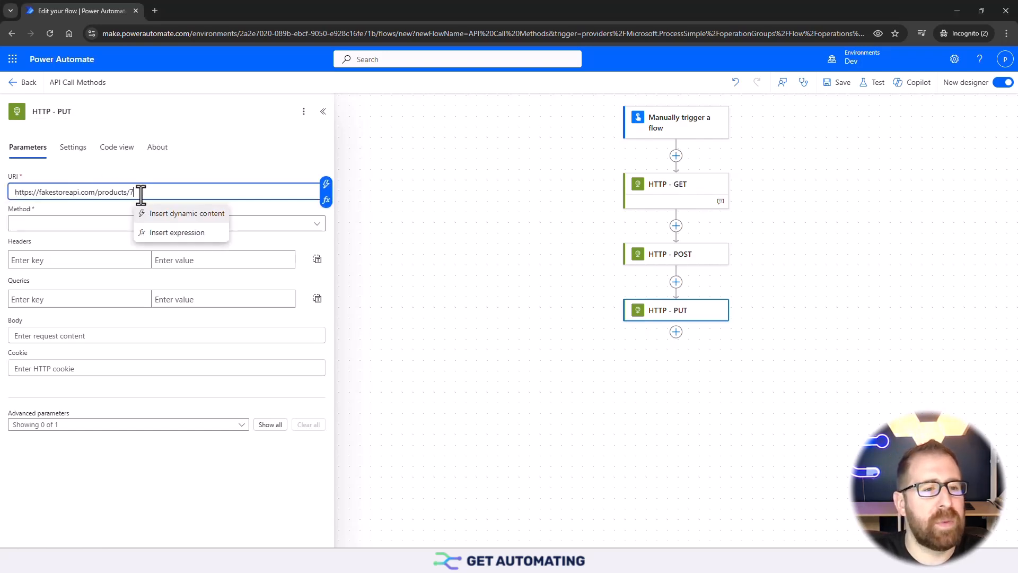
click(245, 159)
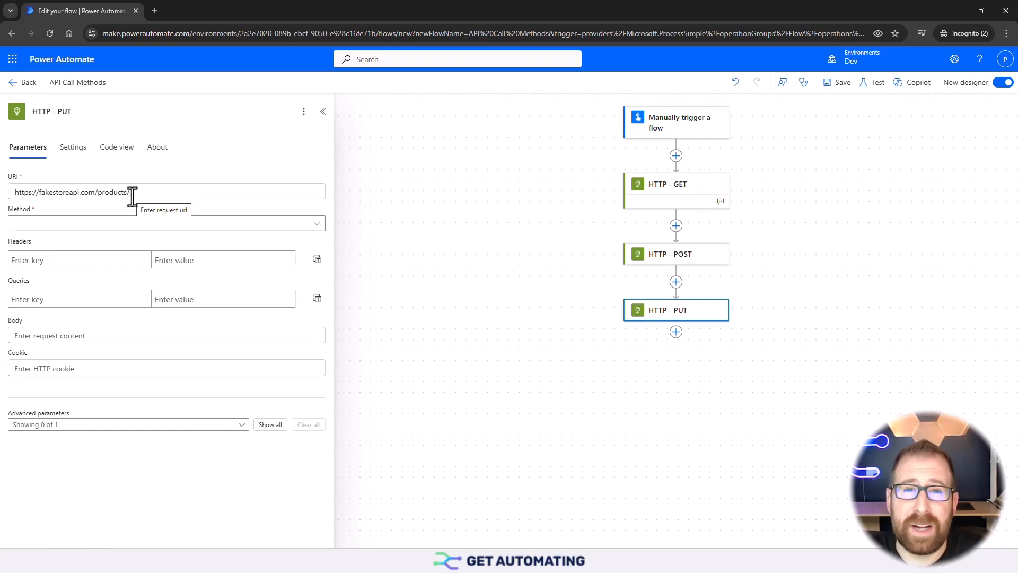
click(132, 193)
text(7)
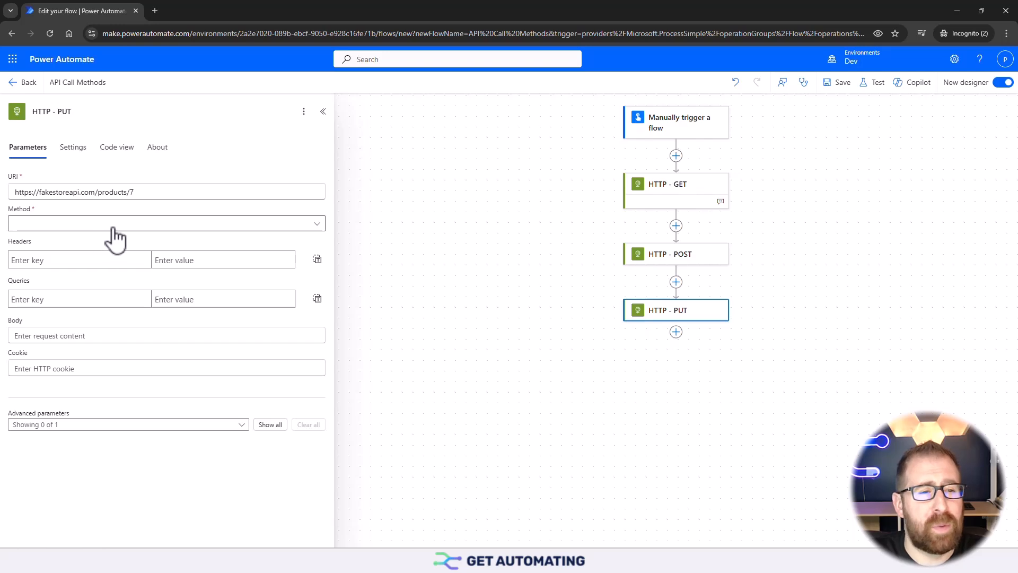
click(113, 226)
text(PUT)
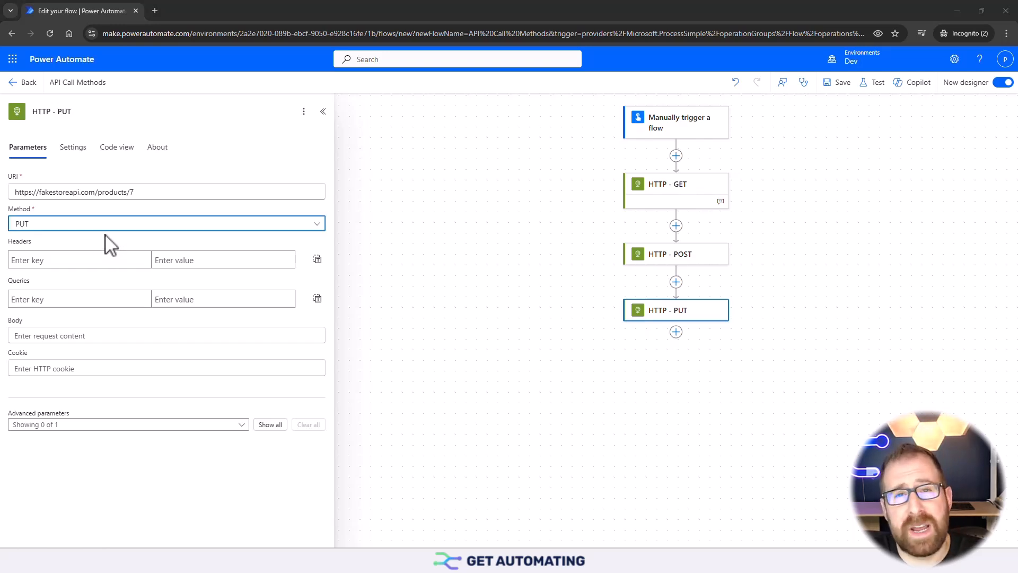
click(82, 335)
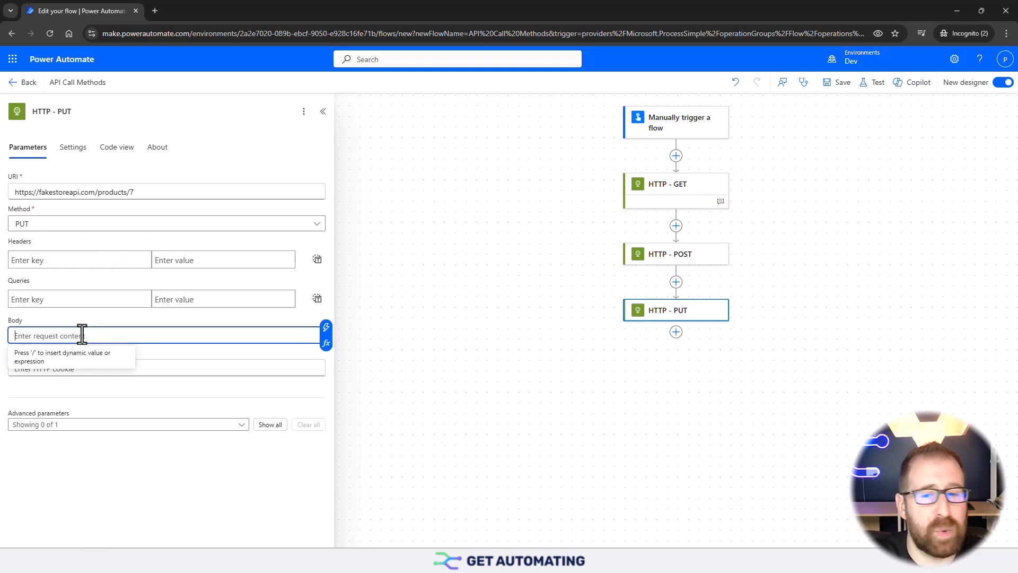
text({   "title": "test product",   "price": 13.5,   "description": "lorem ipsum set",   "image": "https://i.pravatar.cc",   "category": "electronic" })
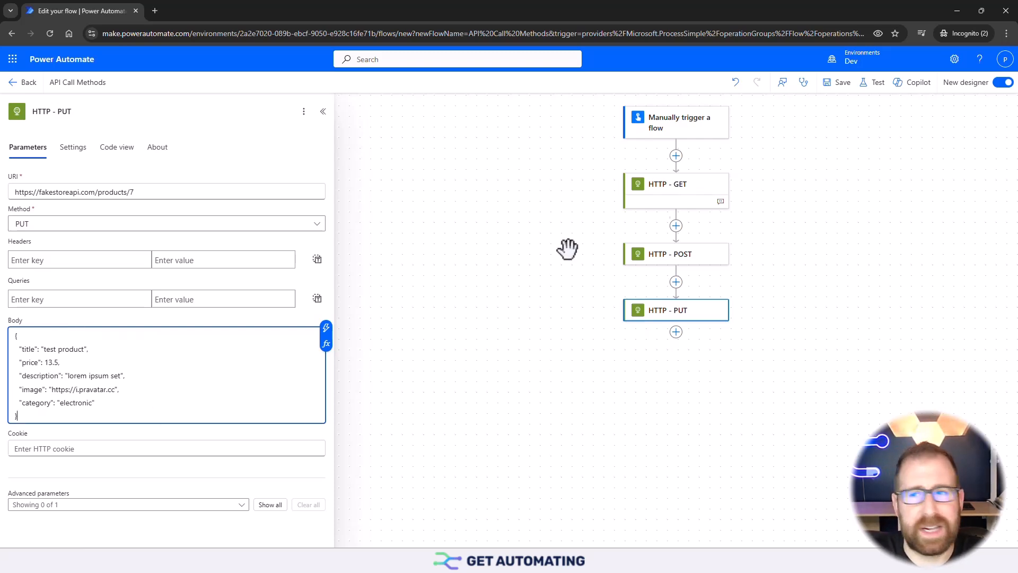
click(837, 85)
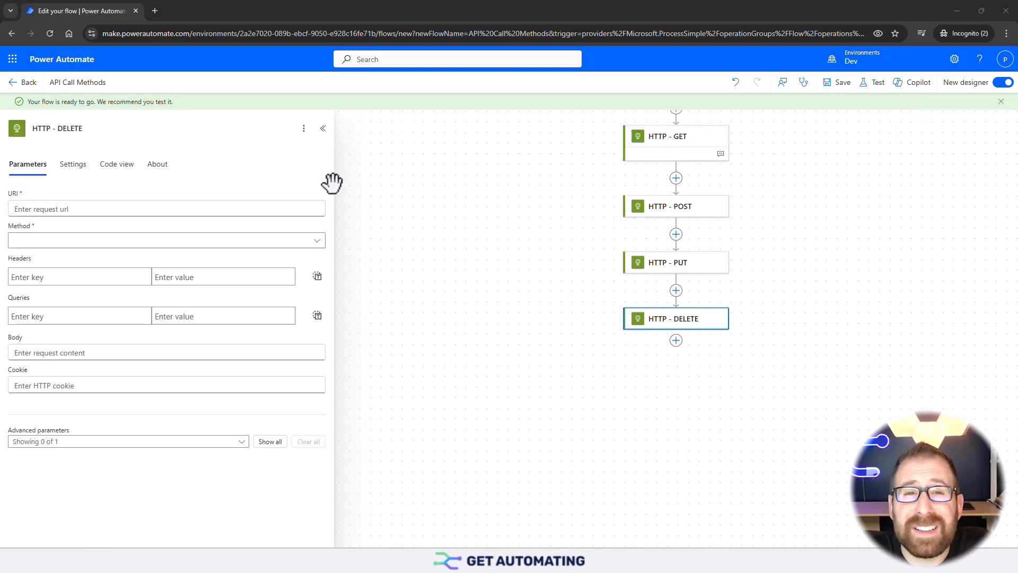
click(122, 207)
text(https://fakestoreapi.com/products/6)
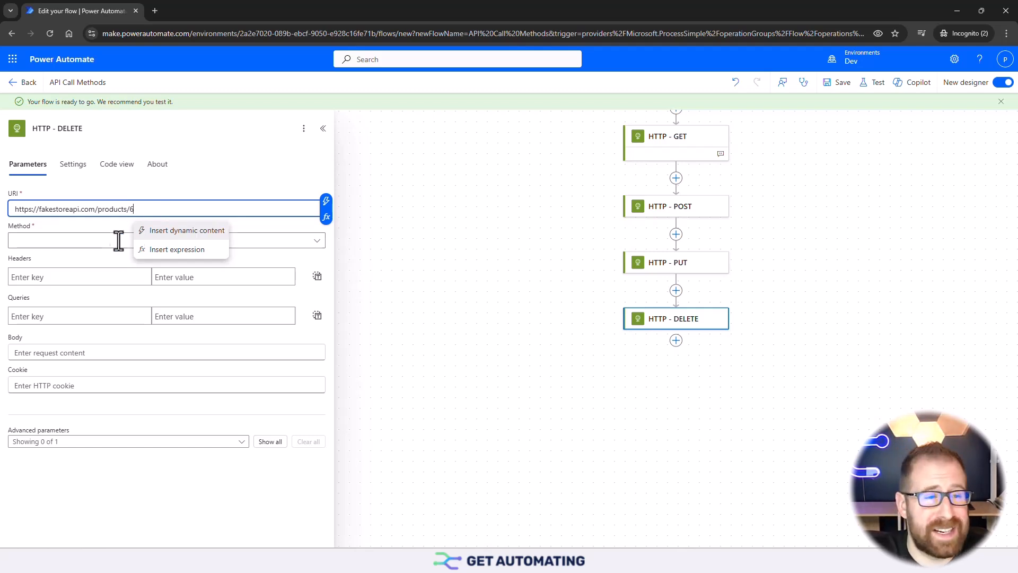
click(82, 243)
click(38, 262)
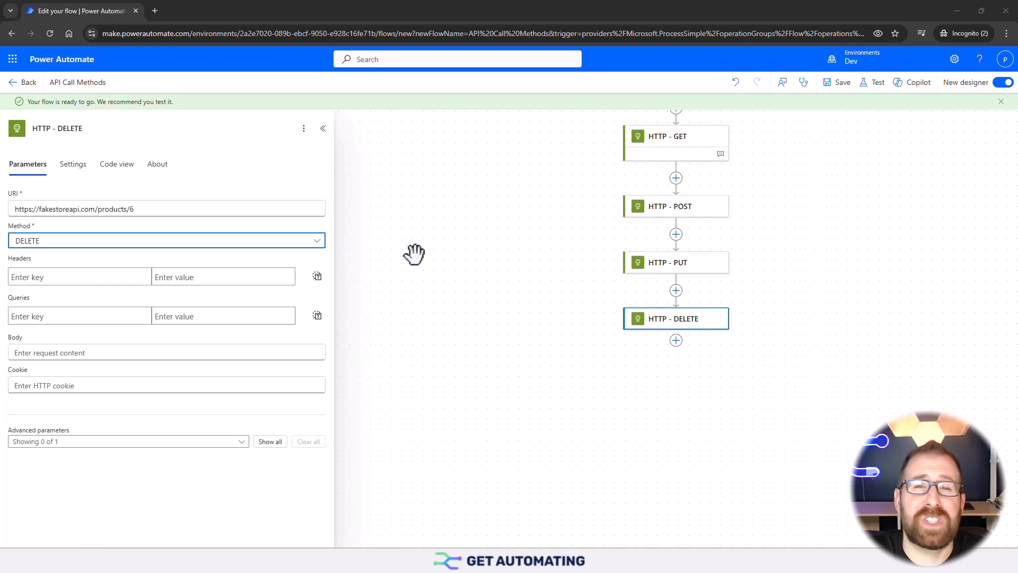
click(841, 85)
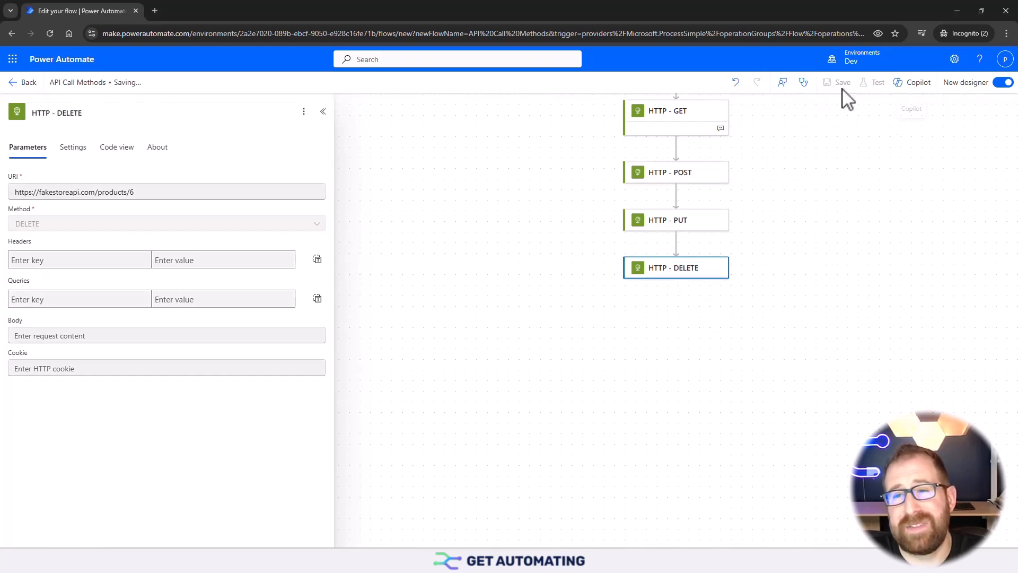